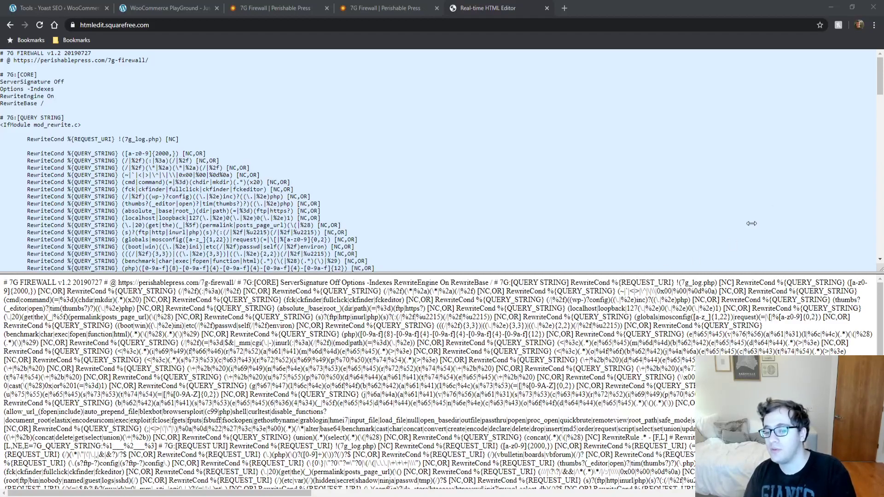
Switch from the firewall code to the 7G Firewall article on Perishable Press
left_click(786, 202)
left_click(385, 8)
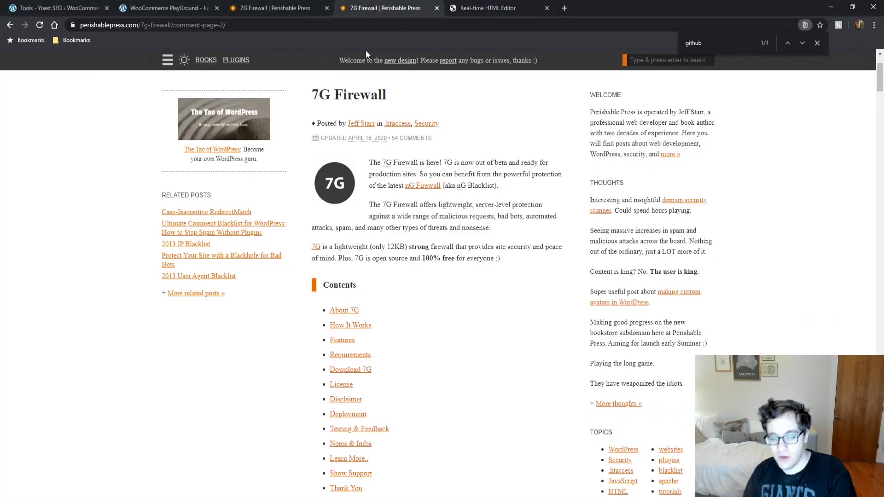
scroll(385, 382, "down", 3)
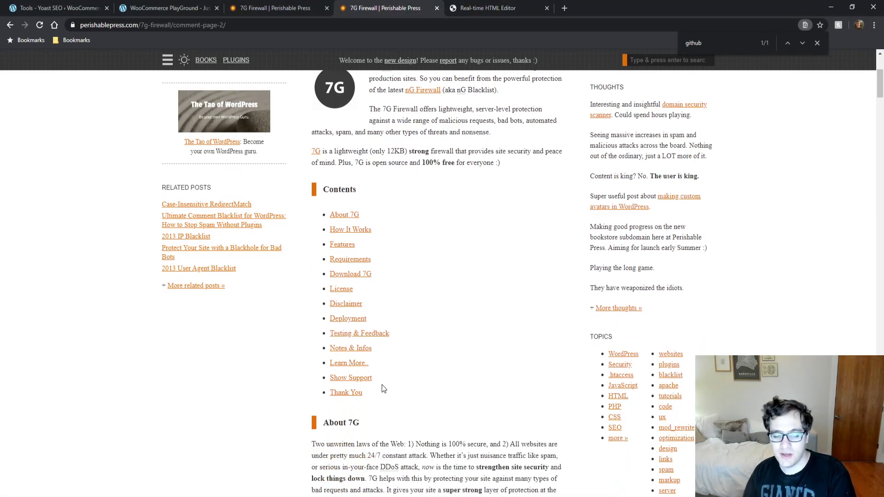
scroll(383, 378, "up", 4)
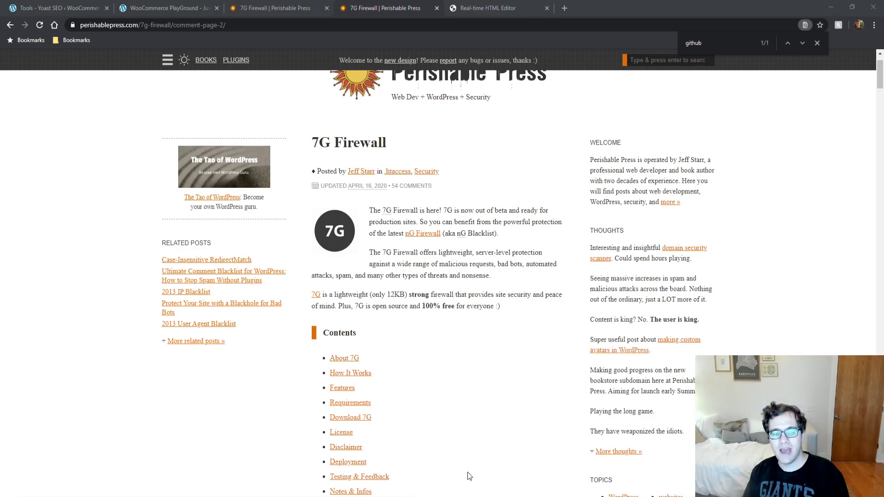
Skim the article's intro, then jump to its Features section from the Contents list
scroll(446, 244, "down", 6)
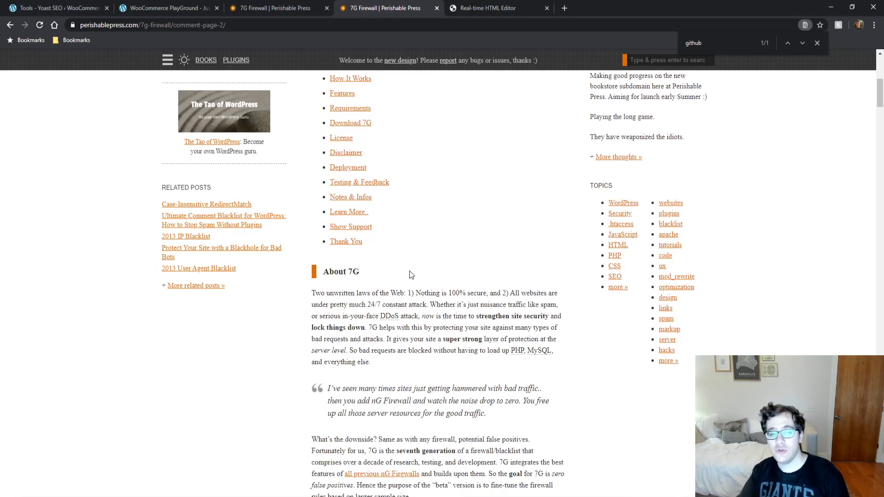
scroll(410, 274, "down", 3)
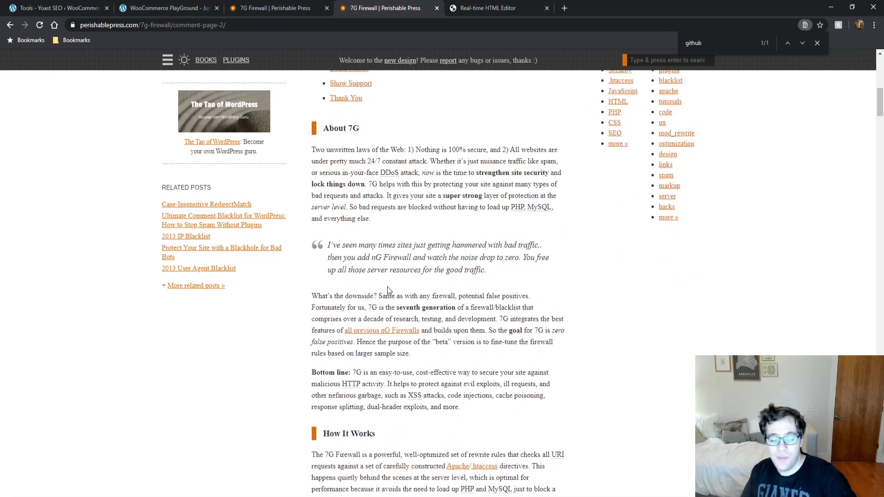
scroll(388, 286, "down", 6)
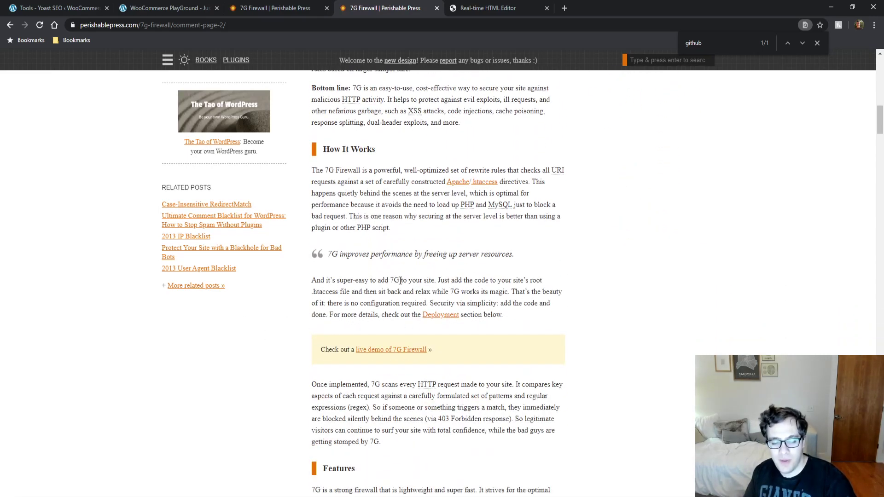
scroll(411, 280, "up", 10)
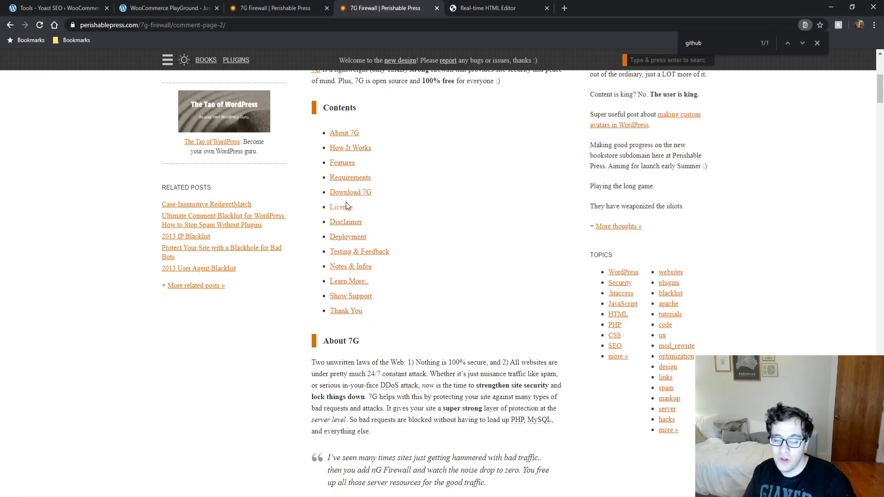
left_click(346, 164)
scroll(448, 266, "down", 2)
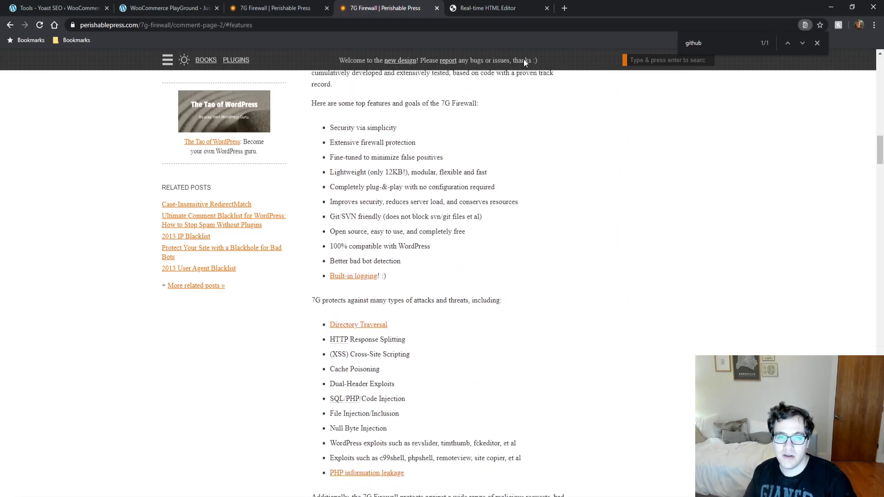
Back in the editor, stretch the code area taller so more 7G Firewall rules show
left_click(506, 8)
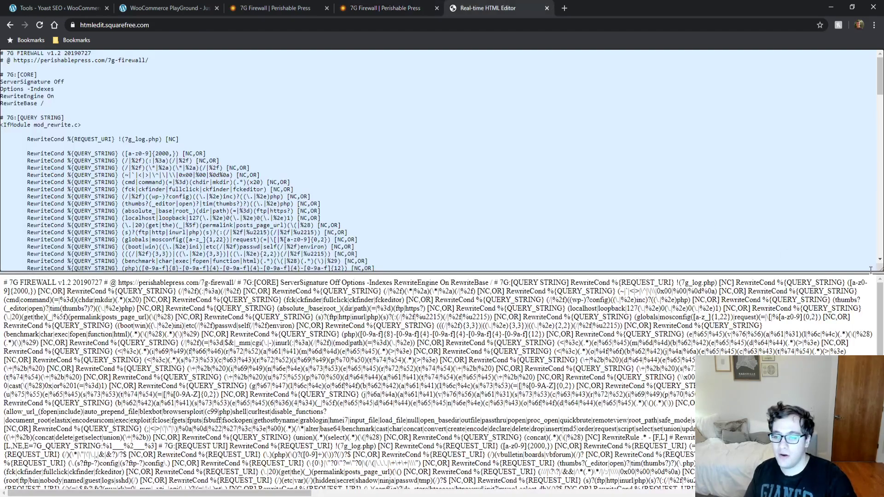
left_click_drag(878, 270, 870, 462)
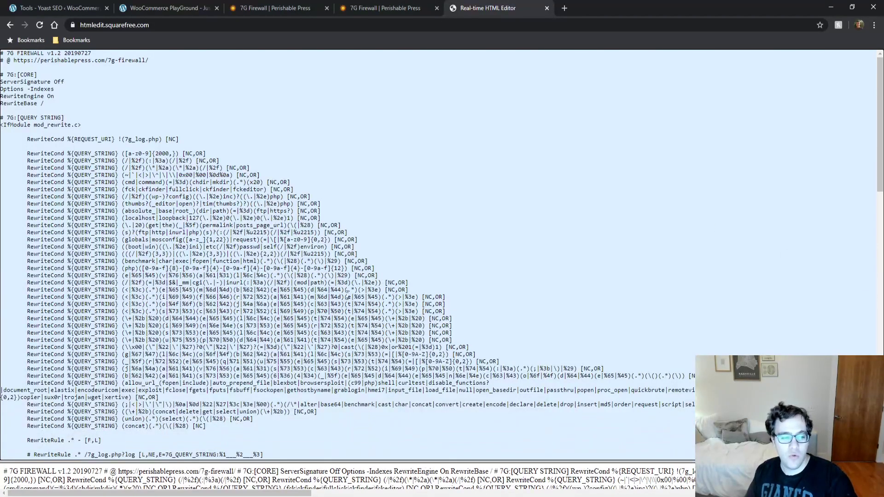
scroll(348, 297, "down", 3)
scroll(364, 306, "up", 3)
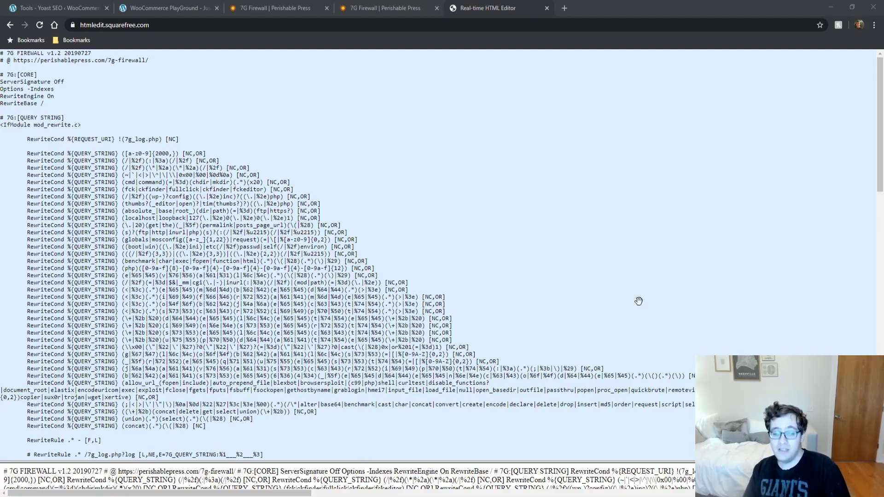
left_click(779, 233)
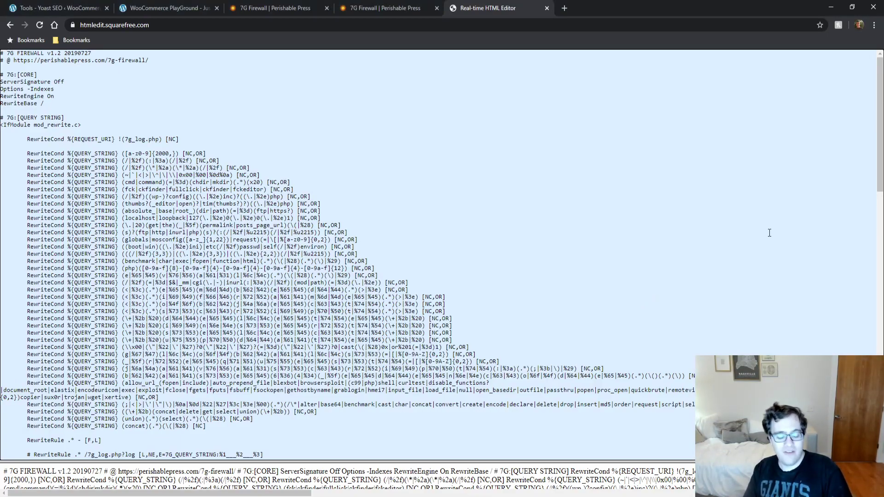
scroll(170, 106, "down", 2)
scroll(177, 134, "up", 2)
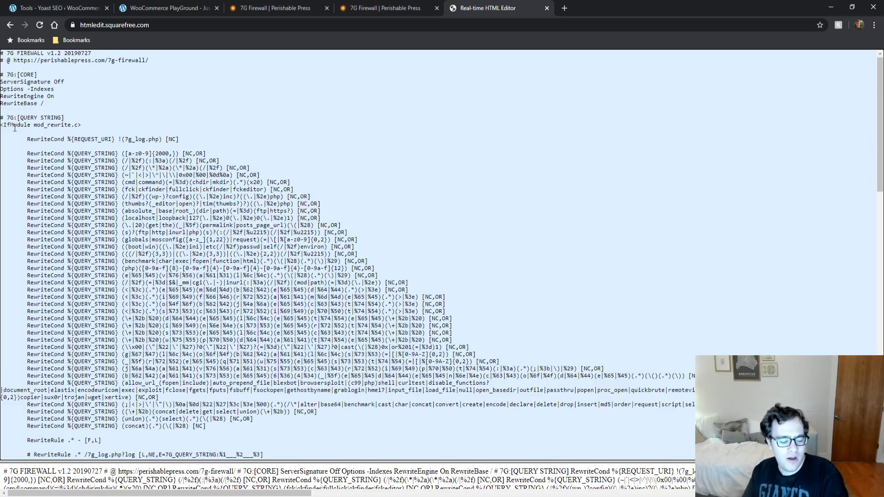
scroll(46, 138, "down", 2)
scroll(59, 159, "up", 2)
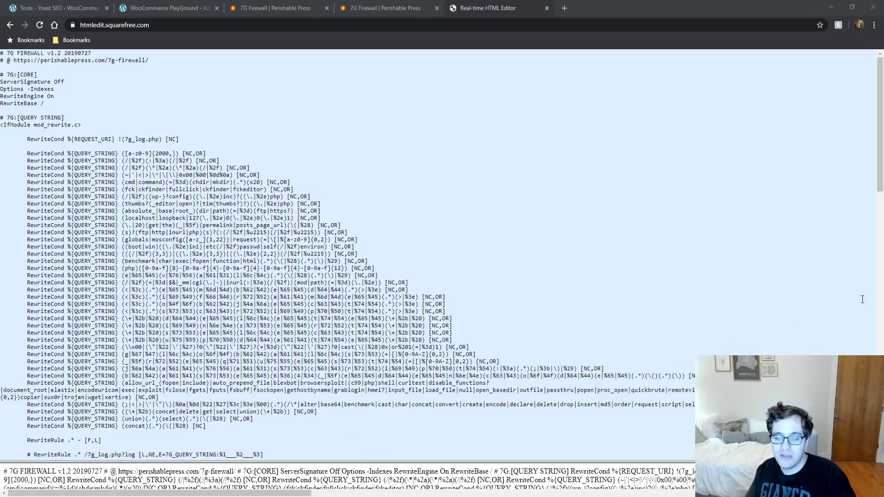
Scroll the rules past the QUERY STRING block to the 7G:[REQUEST URI] section
left_click(844, 294)
scroll(667, 389, "down", 3)
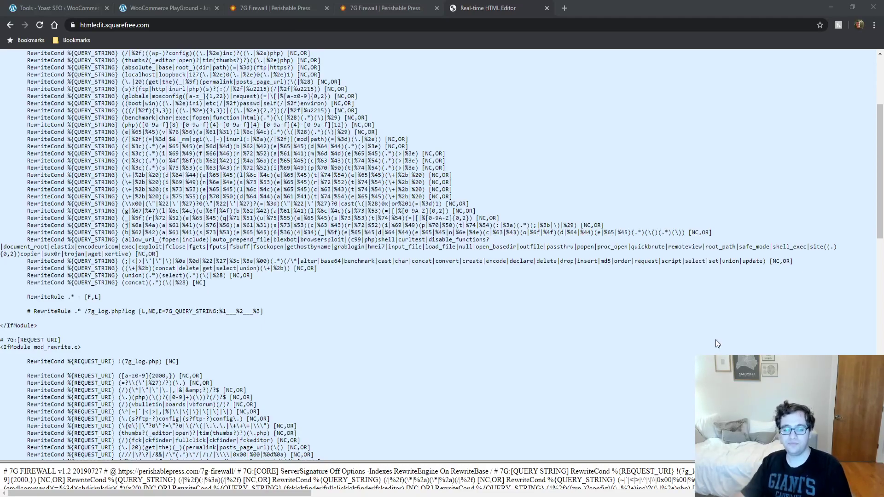
Highlight the php-extension REQUEST_URI rule lines for discussion, then deselect them
left_click_drag(804, 182, 666, 191)
scroll(484, 229, "down", 2)
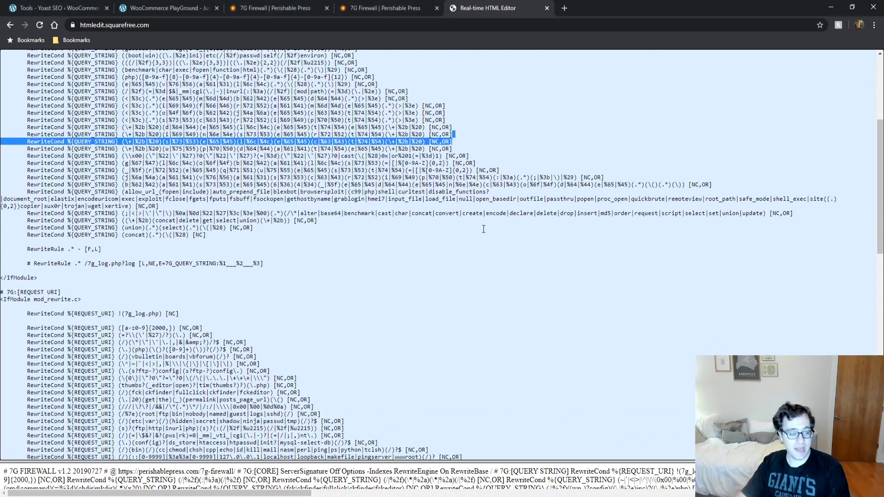
scroll(412, 267, "down", 2)
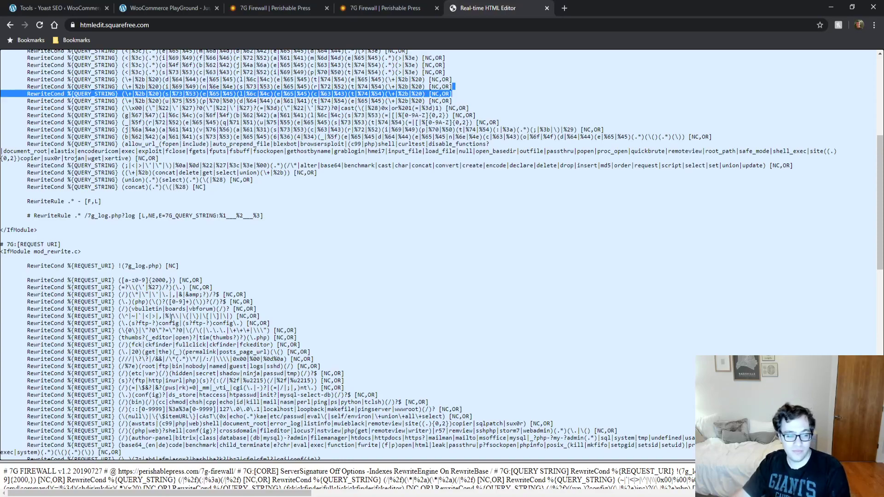
double_click(156, 344)
left_click_drag(356, 300, 376, 293)
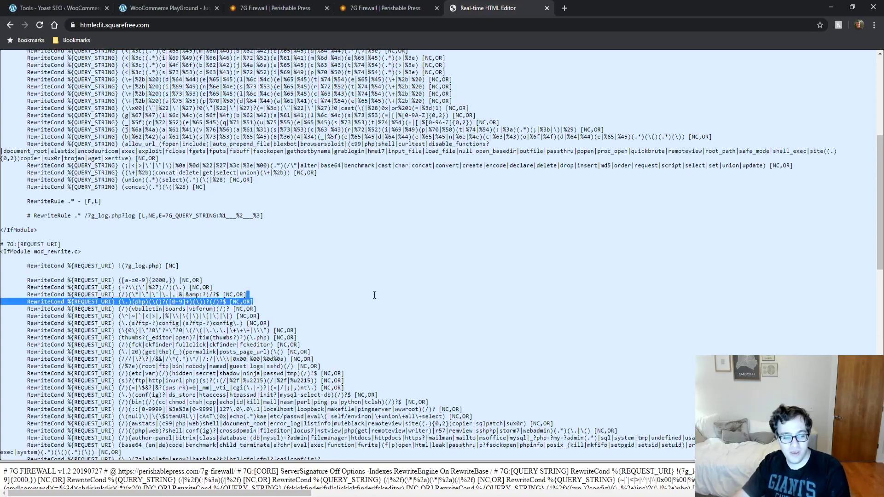
scroll(363, 297, "down", 1)
left_click(356, 292)
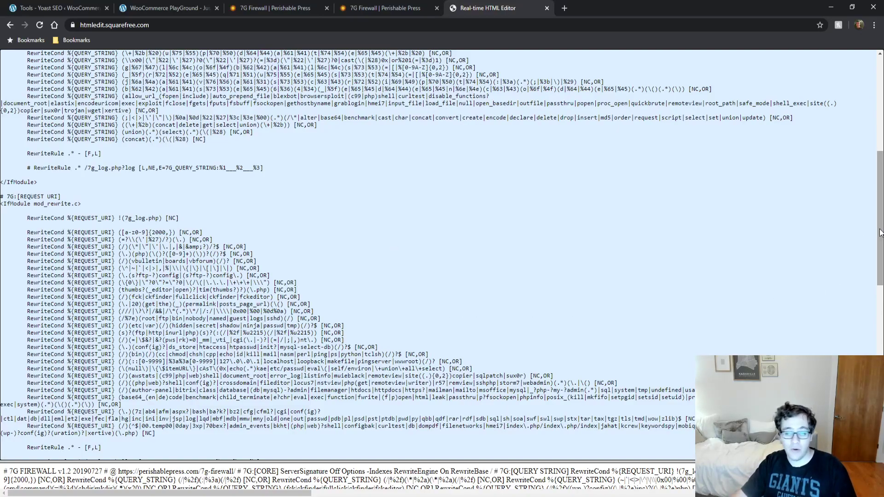
Scroll down to the 7G:[USER AGENT] block with its HTTP_USER_AGENT conditions and bot list
scroll(870, 288, "down", 4)
scroll(871, 290, "down", 1)
scroll(867, 293, "down", 1)
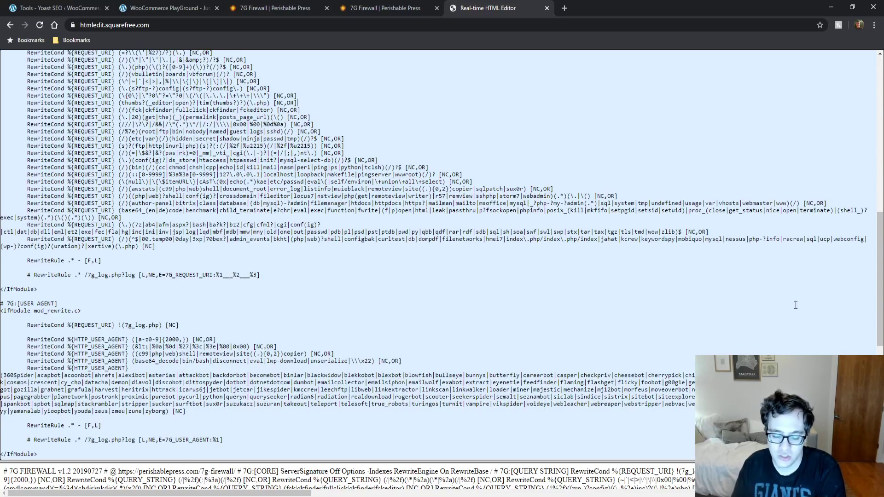
Drag the scrollbar down to the REMOTE HOST and HTTP REFERRER rule blocks
left_click_drag(877, 256, 873, 341)
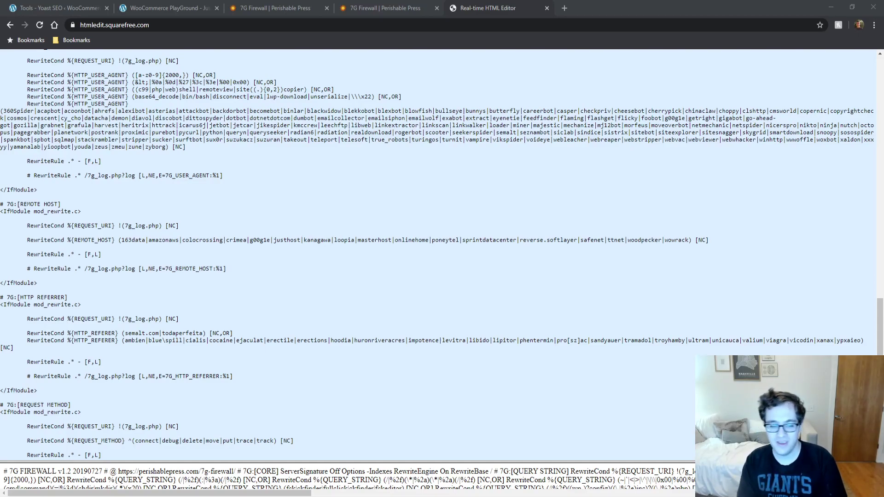
Highlight the blocked hosts amazonaws and colocrossing, then scroll to the REQUEST METHOD block
left_click(767, 273)
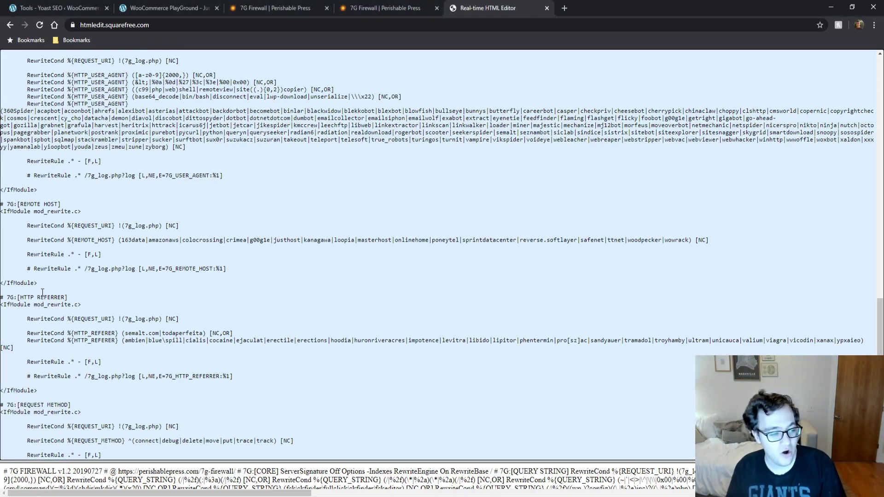
left_click_drag(31, 300, 59, 299)
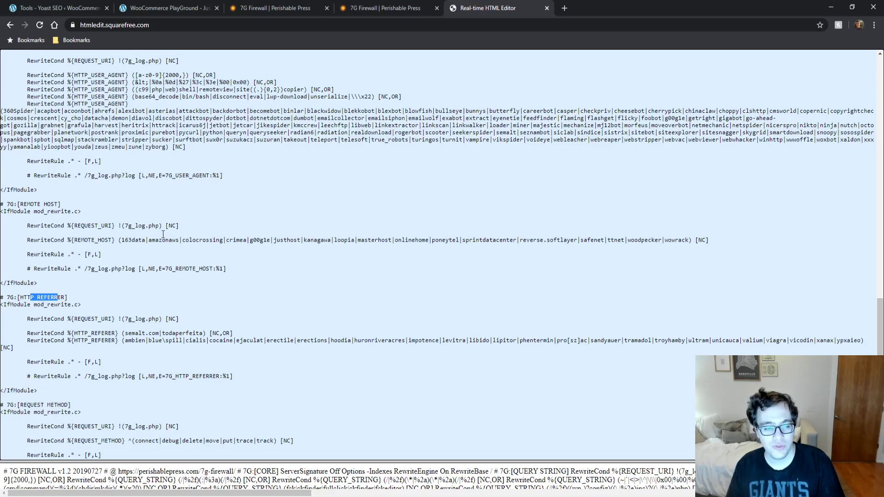
double_click(158, 241)
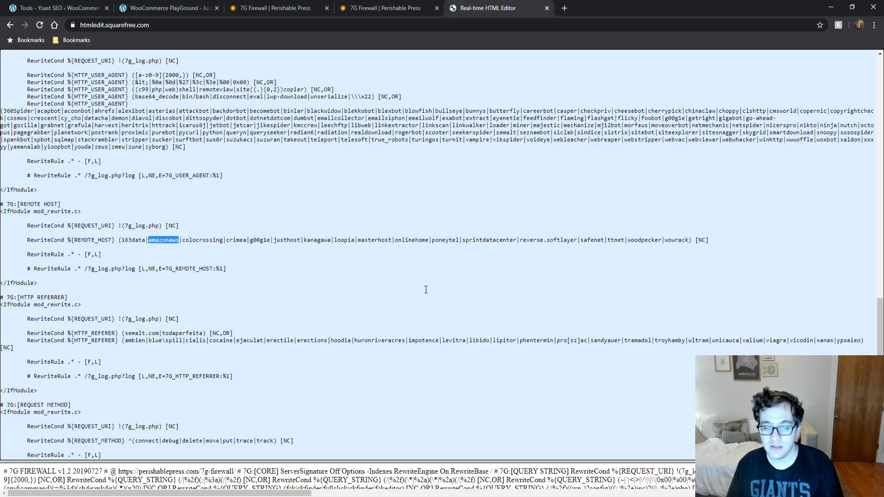
left_click(201, 236)
double_click(202, 237)
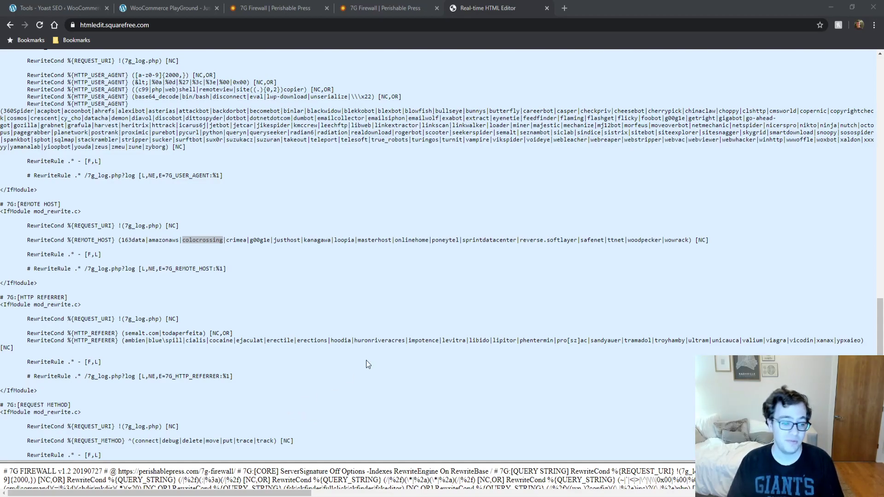
left_click(784, 266)
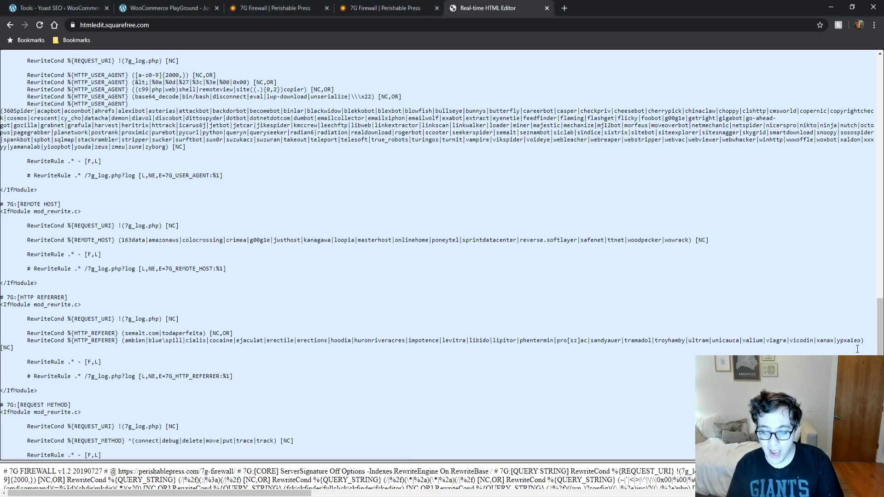
scroll(880, 327, "down", 1)
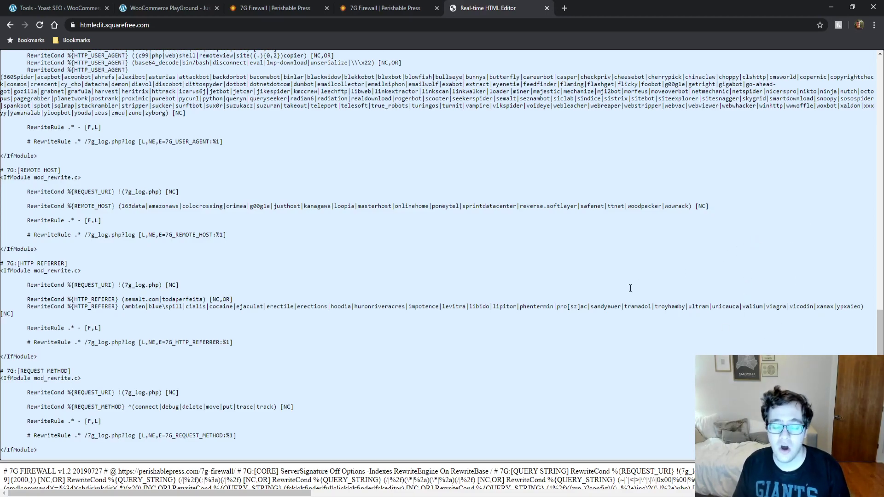
Select all the 7G Firewall rules text with Ctrl+A, then clear the selection
left_click(558, 299)
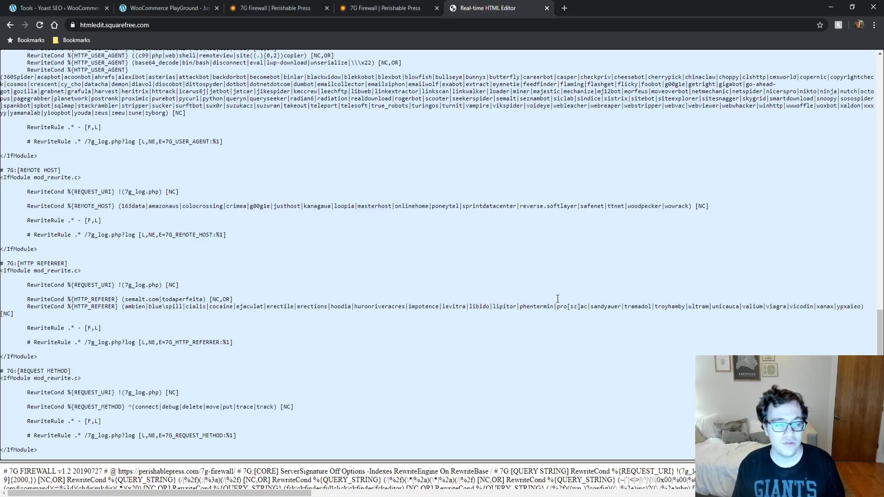
key("ctrl+a")
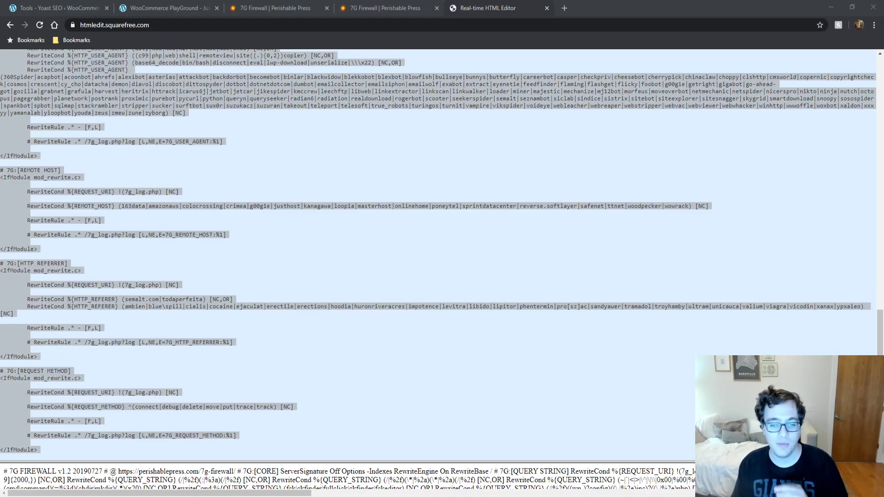
left_click(437, 300)
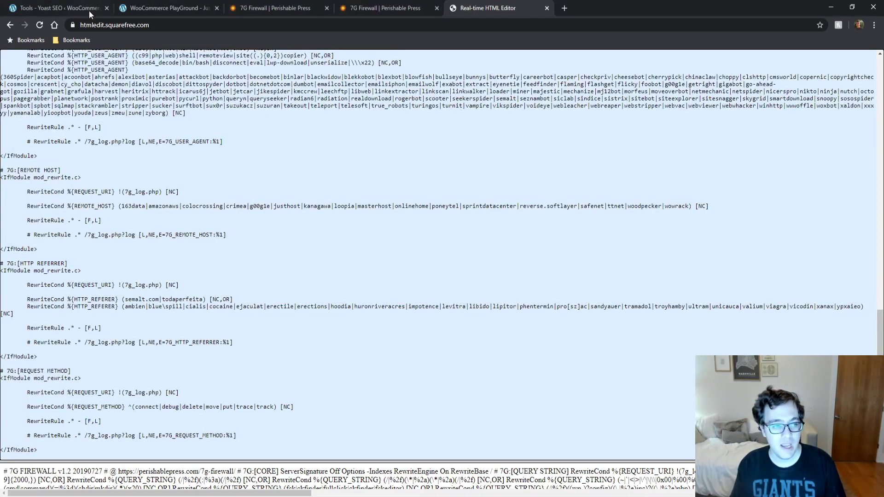
On the Yoast SEO Tools page, scroll the .htaccess editor down to the BEGIN WordPress block
left_click(72, 6)
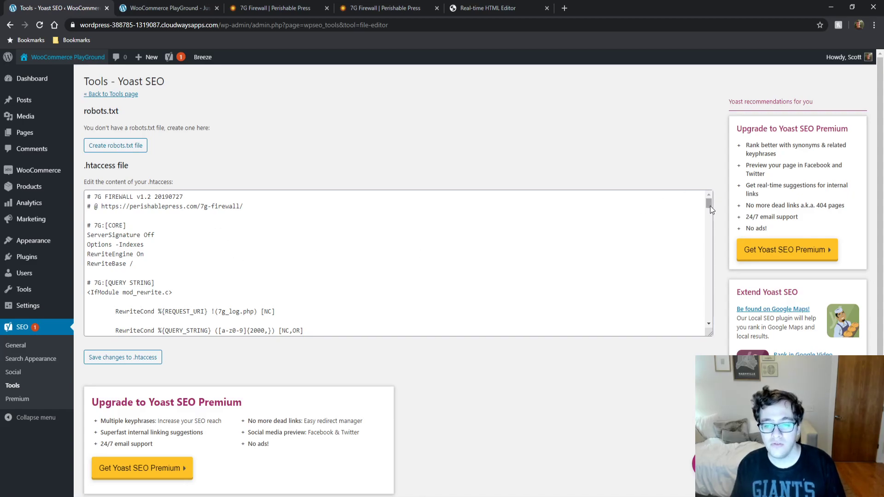
left_click_drag(709, 206, 711, 318)
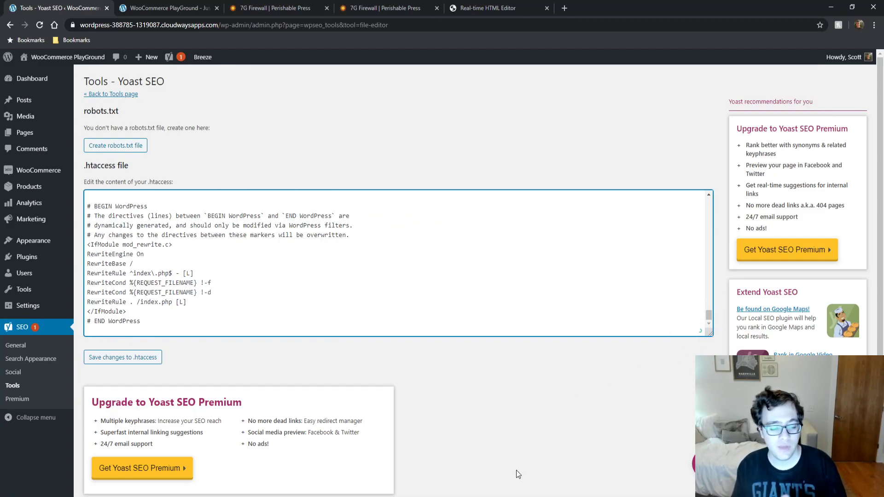